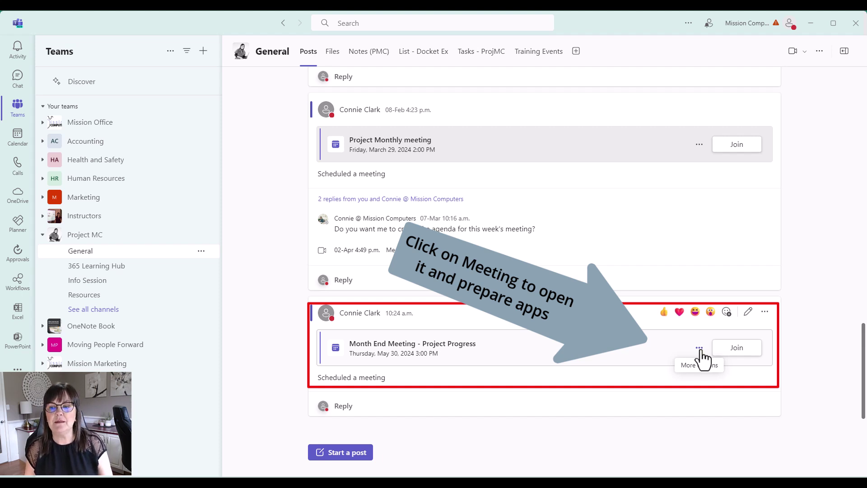
Open the Month End Meeting - Project Progress details and create a new meeting whiteboard with the Daily stand-up template.
left_click(701, 354)
left_click(645, 325)
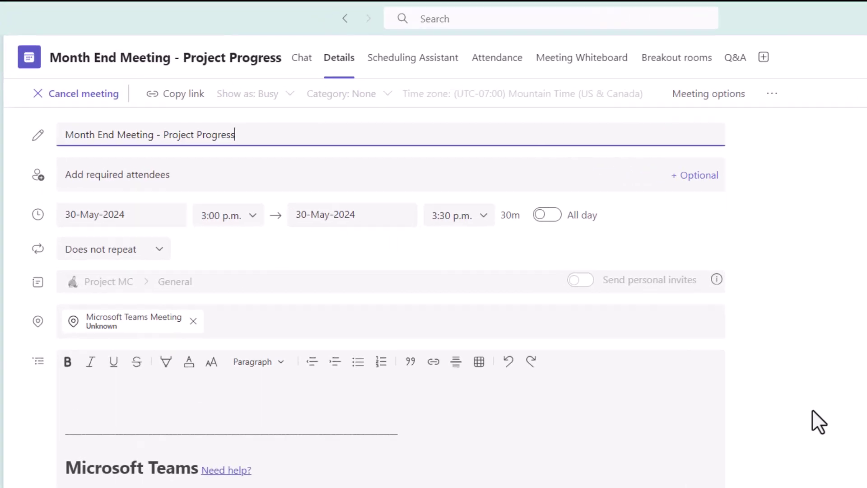
left_click(605, 63)
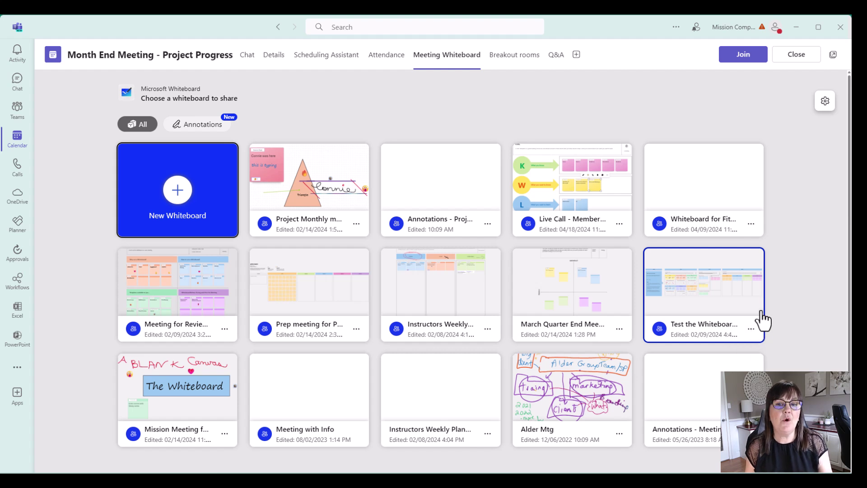
left_click(180, 197)
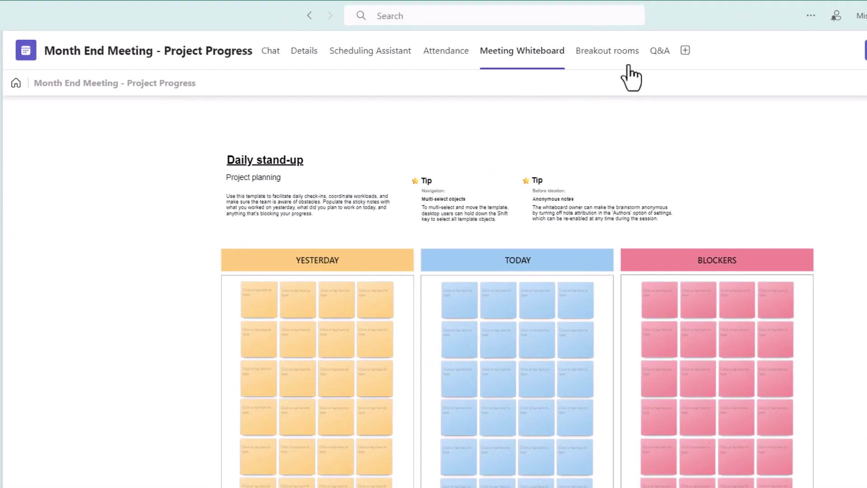
Find the Polls app and add it to the Month End Meeting - Project Progress meeting.
left_click(685, 51)
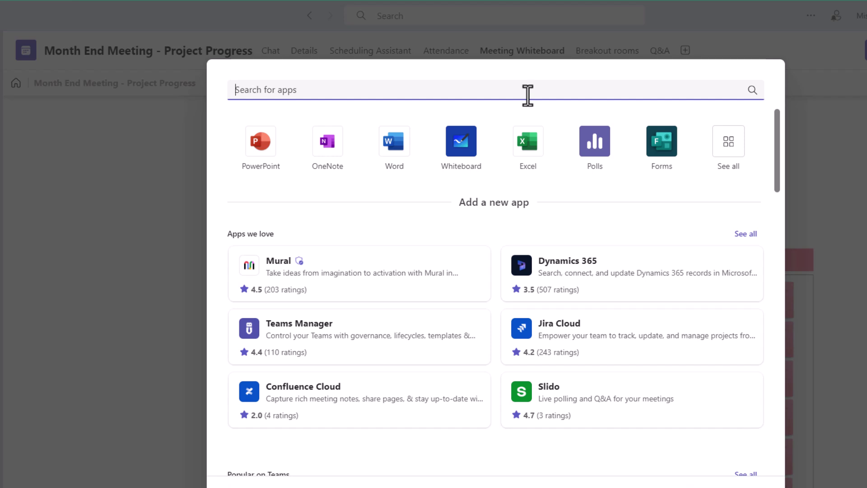
type("polls")
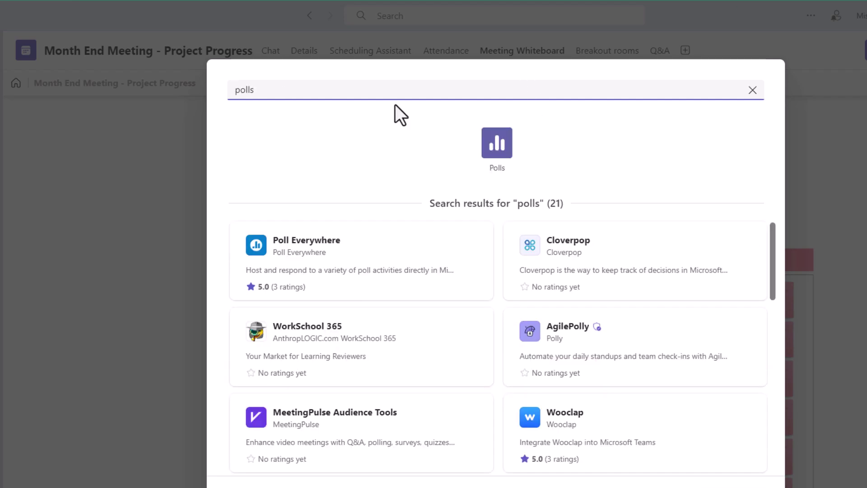
left_click(514, 160)
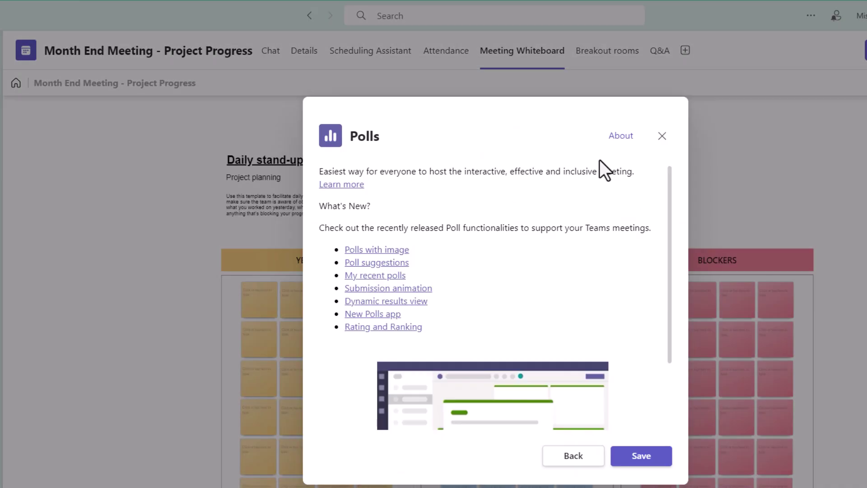
left_click(652, 461)
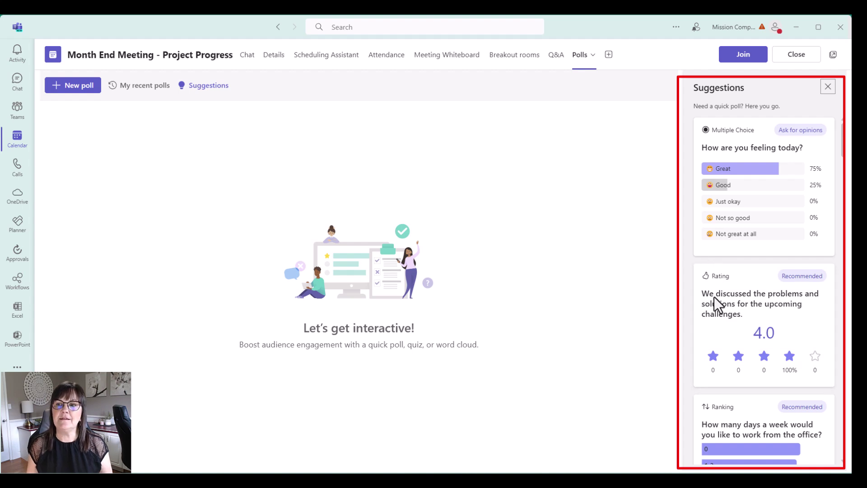
Create a rating poll from the suggestion "Everyone is on the same page." and save it as a draft.
scroll(723, 302, "down", 10)
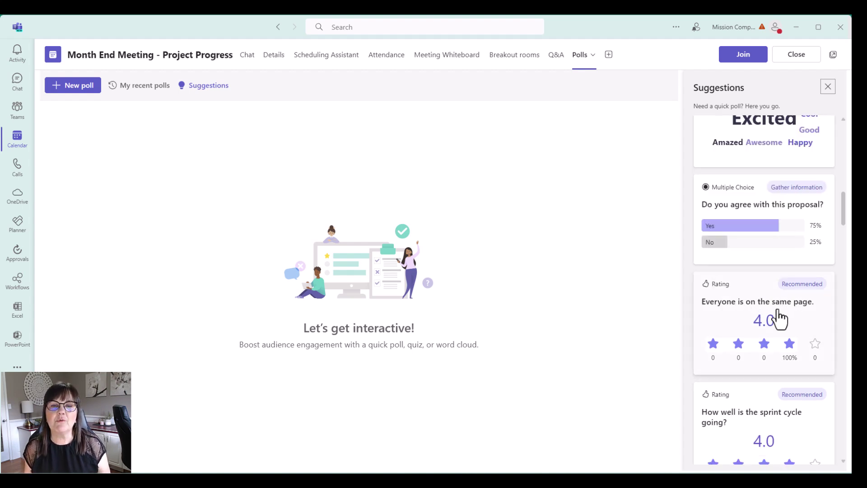
left_click(788, 314)
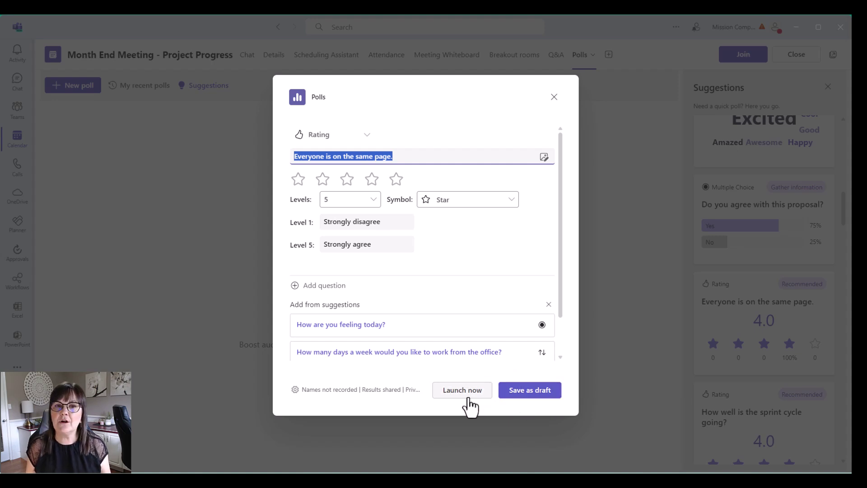
left_click(533, 395)
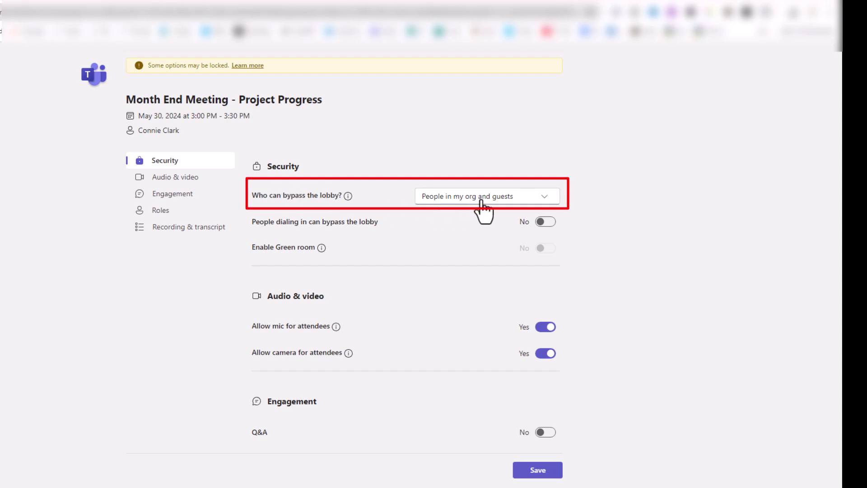
Review the lobby bypass choices in the meeting options, then enable Q&A and save the options.
left_click(513, 199)
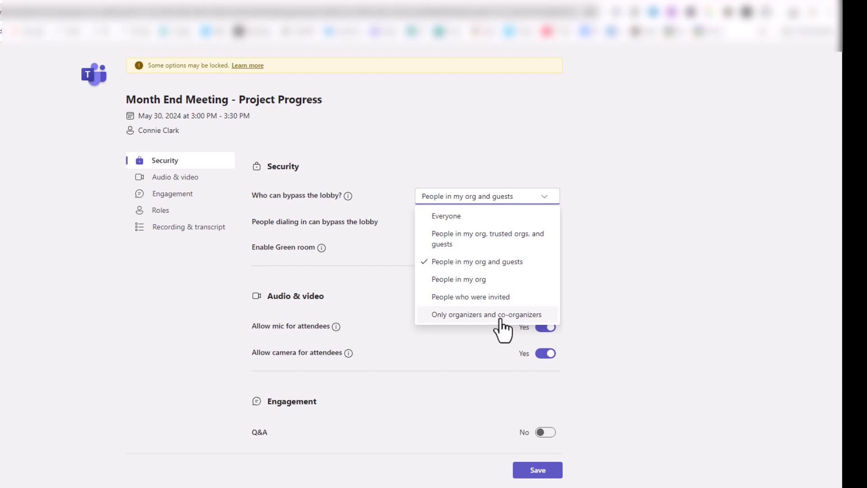
left_click(614, 206)
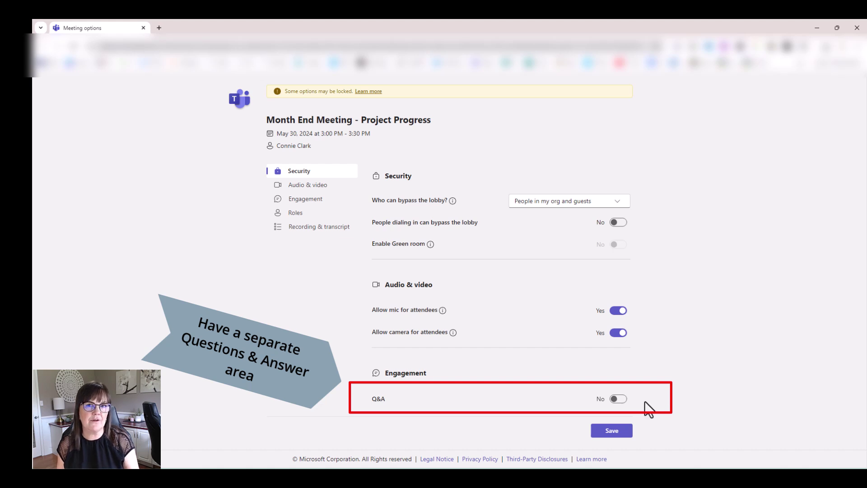
left_click(620, 400)
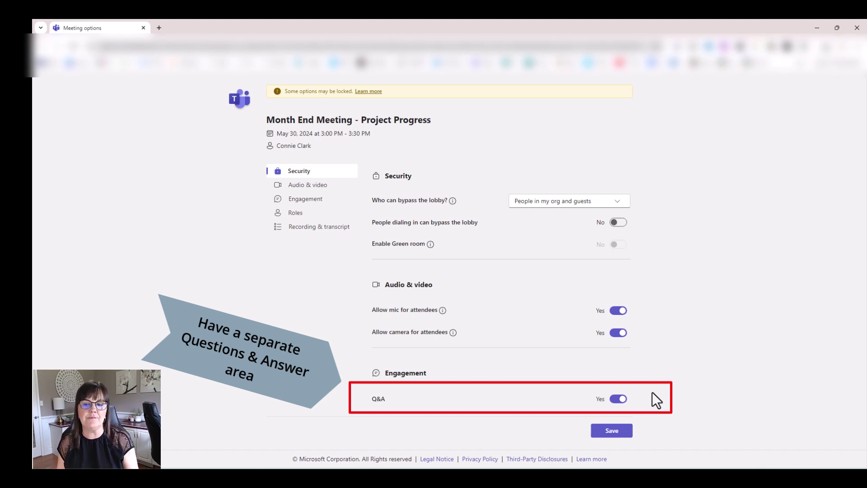
left_click(608, 430)
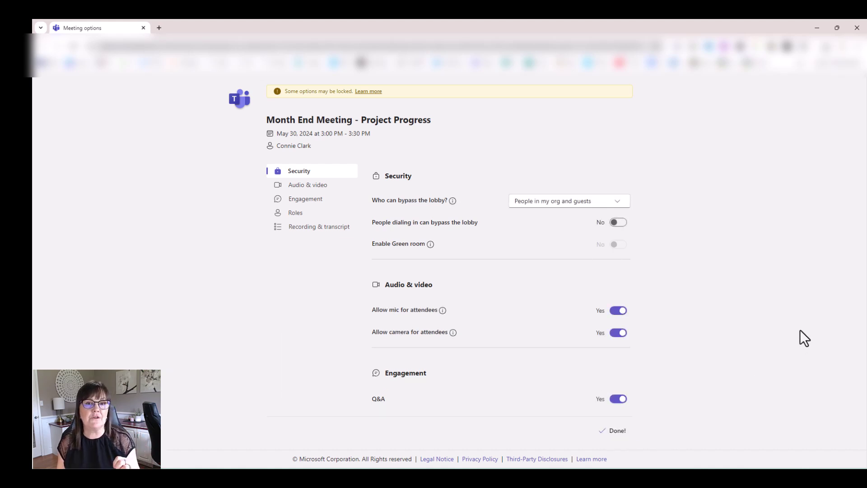
Restrict presenting to only organizers and co-organizers, enable automatic recording and transcription, and save the meeting options.
scroll(759, 287, "down", 5)
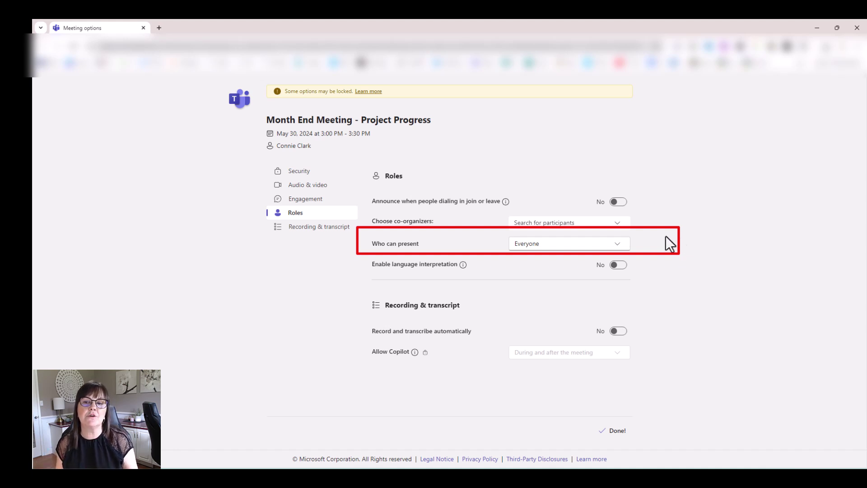
left_click(619, 244)
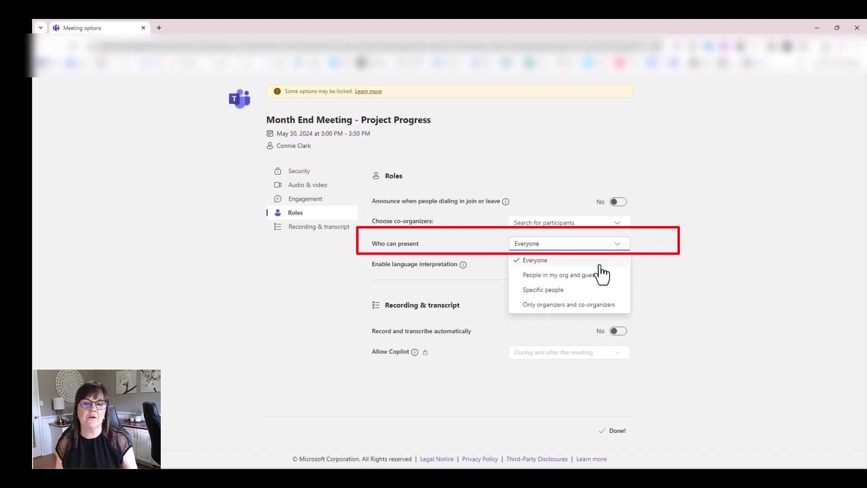
left_click(597, 305)
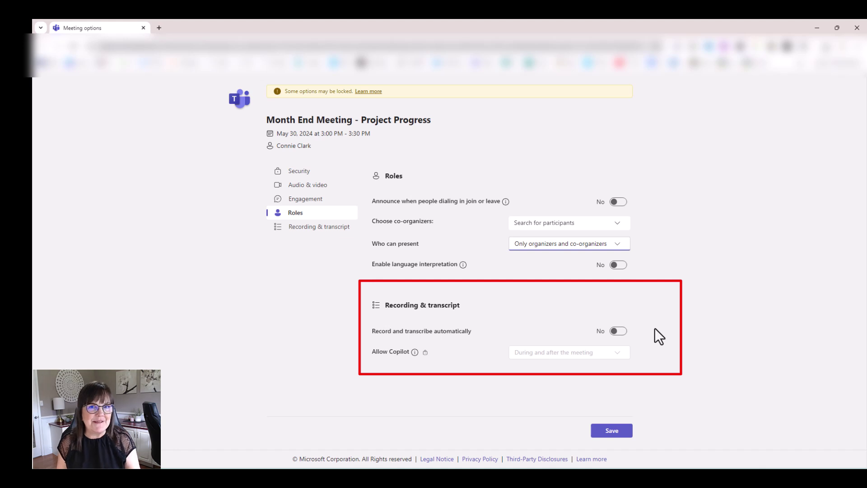
left_click(620, 332)
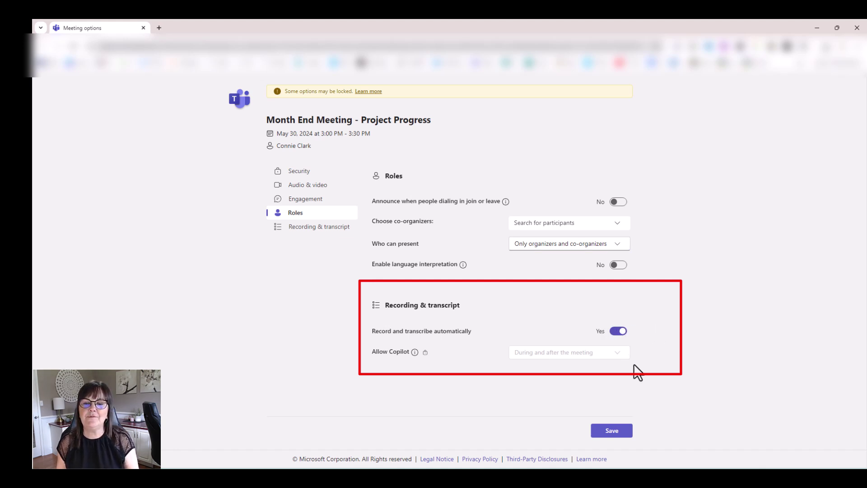
left_click(612, 431)
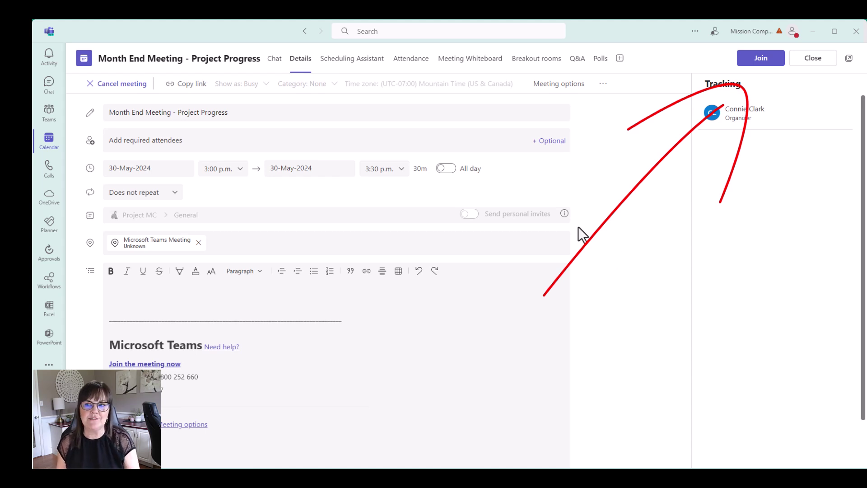
Join the Month End Meeting - Project Progress meeting and dismiss the recording notice.
left_click(758, 59)
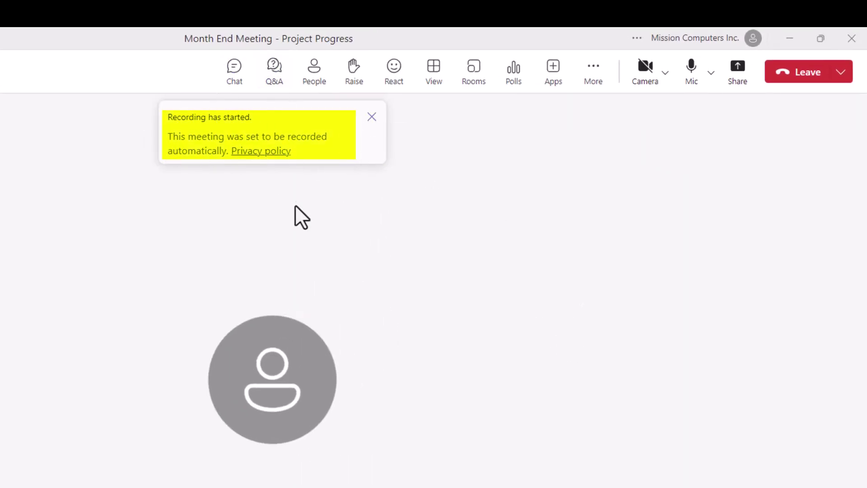
left_click(372, 117)
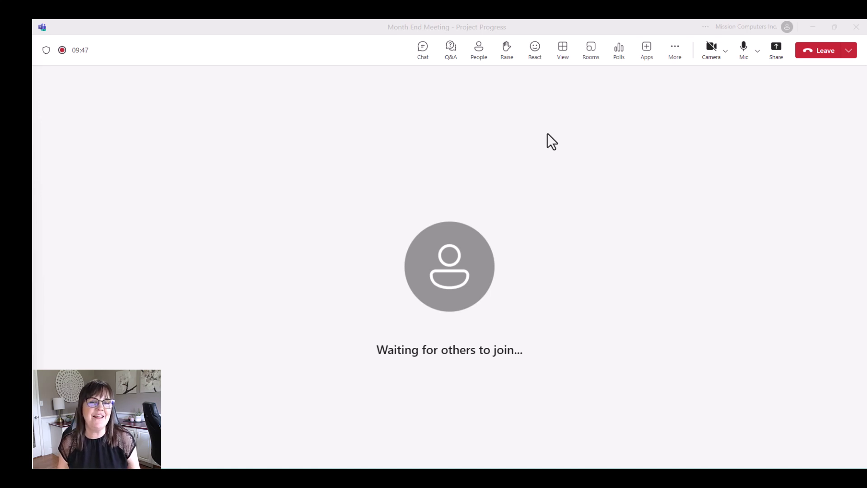
Post "How do you use Q&A?" in the meeting's Q&A and comment "Click on Q&A button at the top of the Meeting screen".
left_click(451, 53)
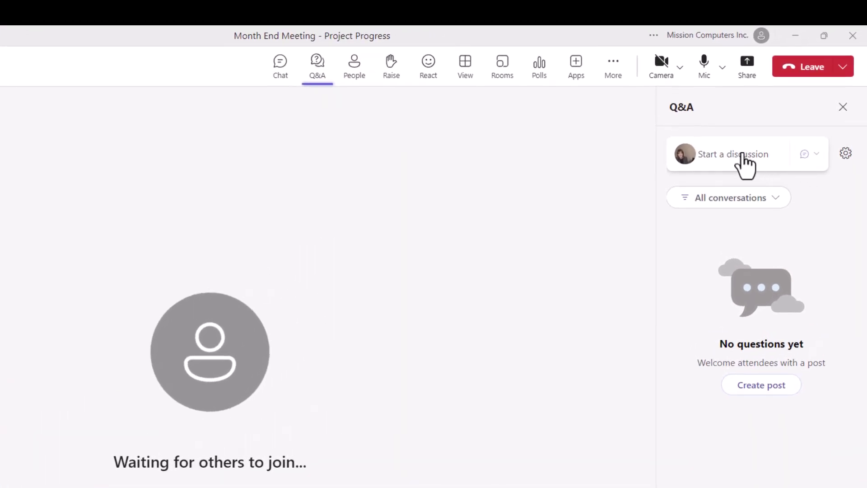
left_click(730, 159)
type("How do you use Q&A?")
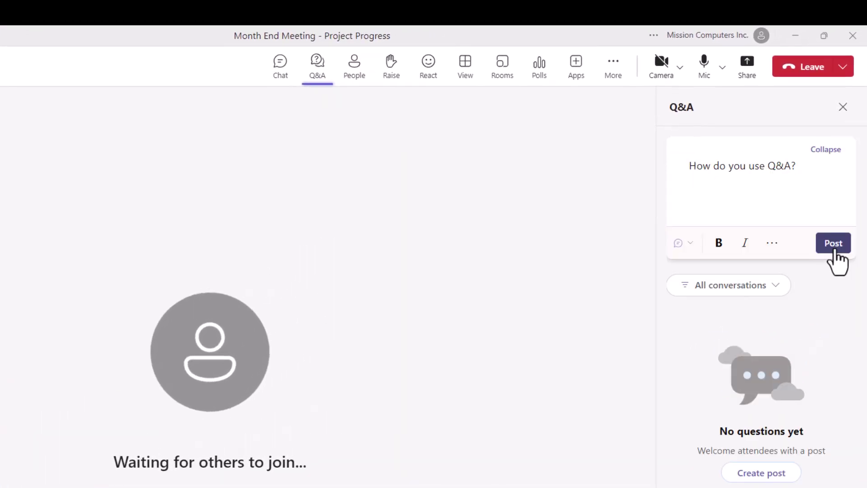
left_click(835, 250)
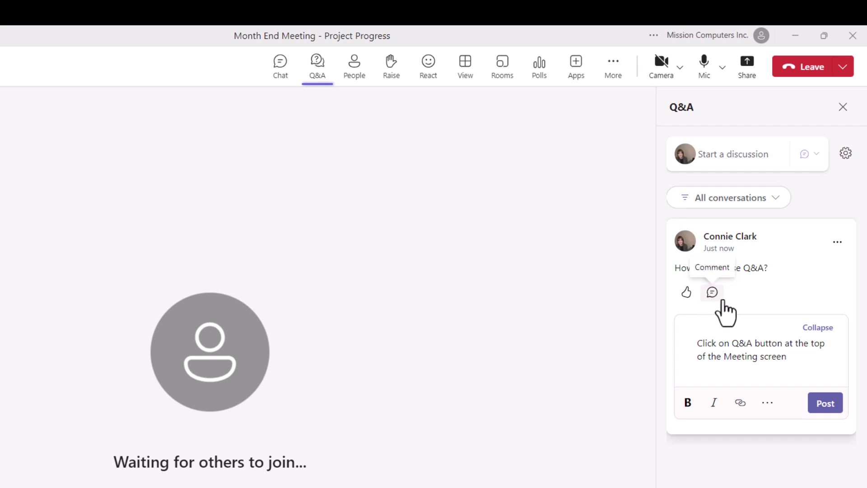
left_click(825, 403)
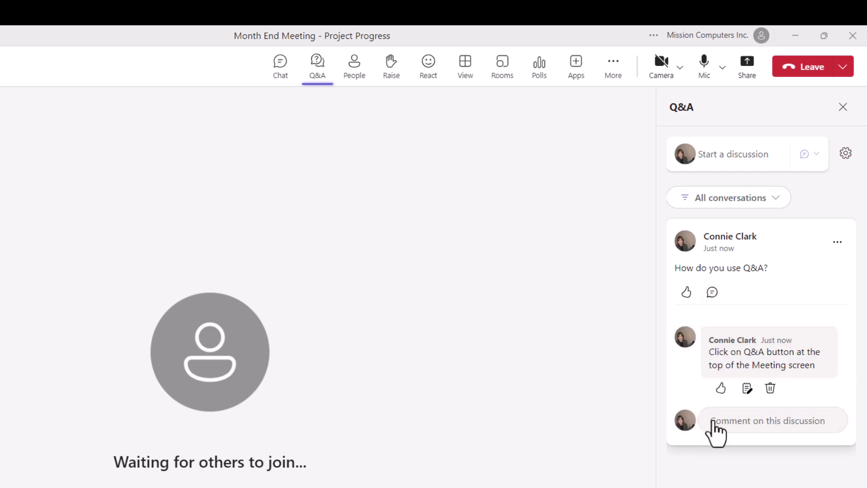
mouse_move(686, 296)
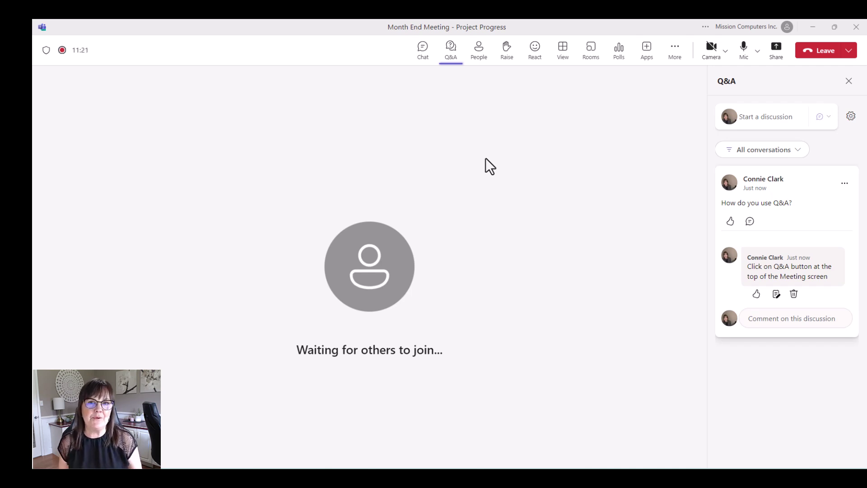
Lock the meeting from the participants' options so that no one else can join.
left_click(479, 59)
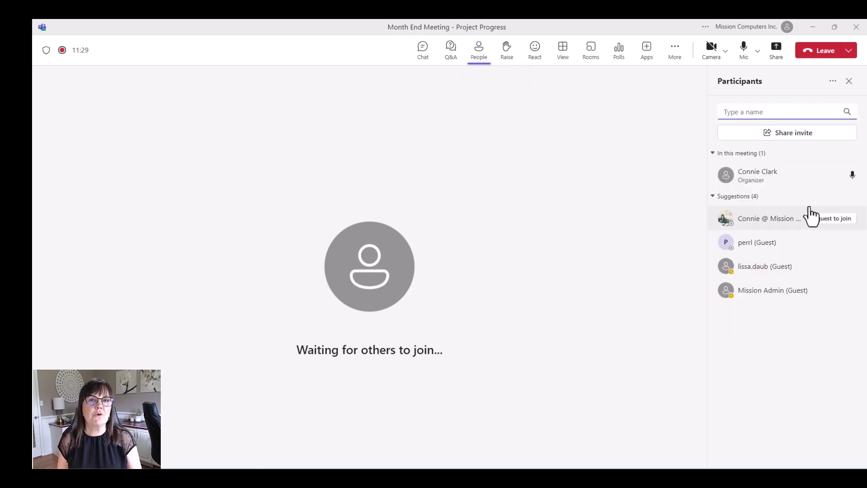
mouse_move(822, 248)
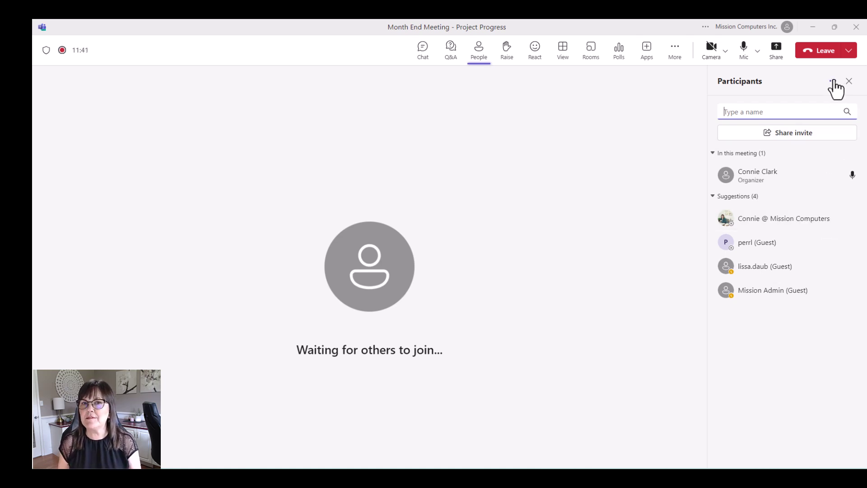
left_click(833, 81)
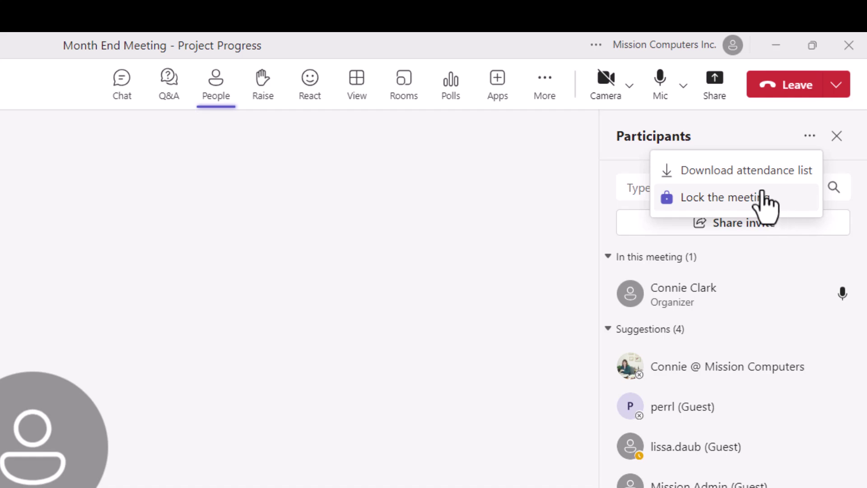
left_click(754, 215)
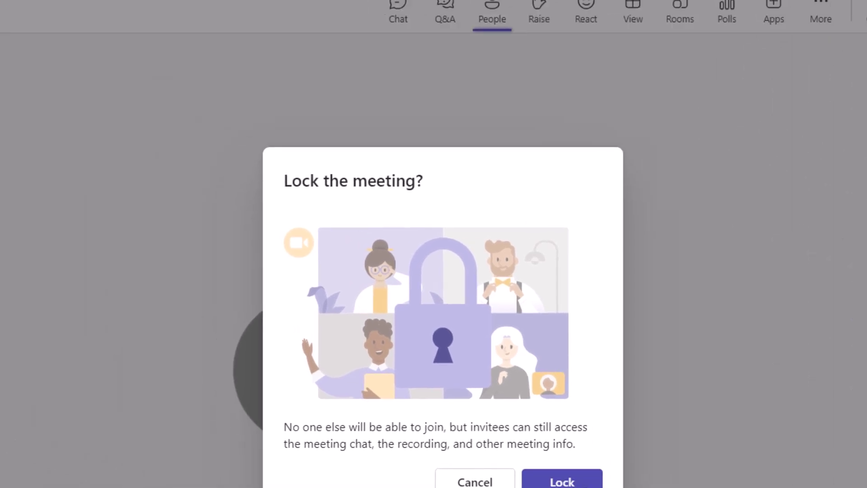
left_click(381, 418)
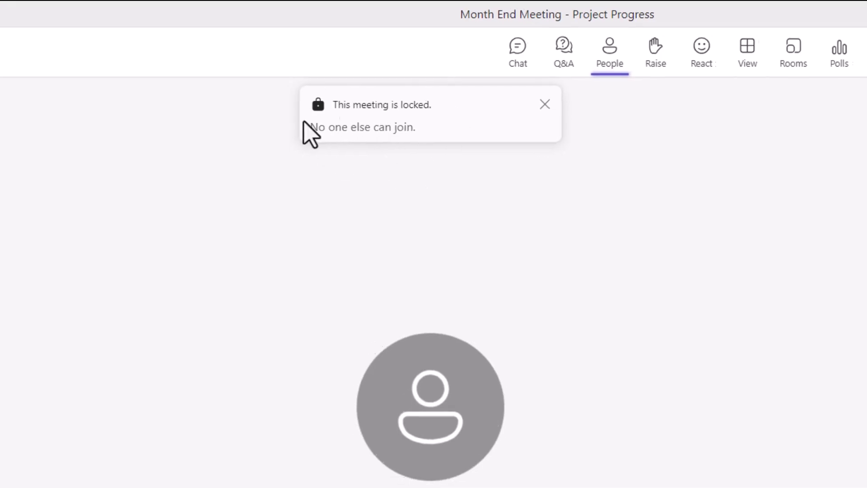
mouse_move(830, 221)
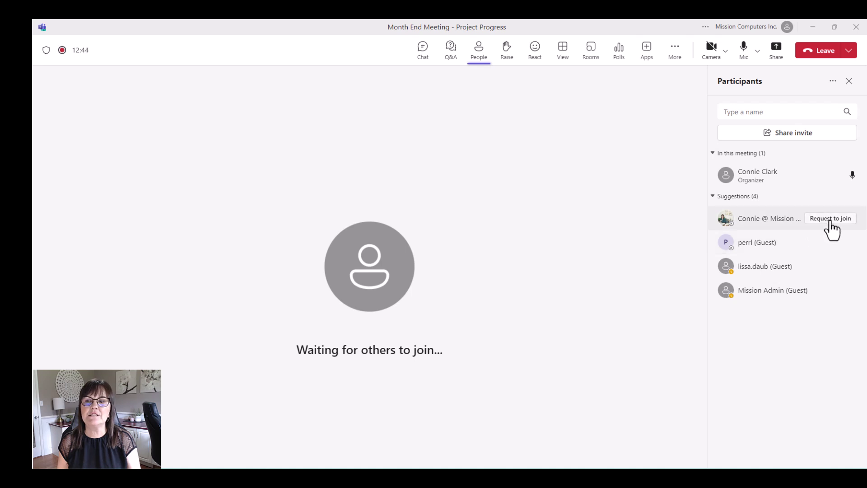
mouse_move(822, 246)
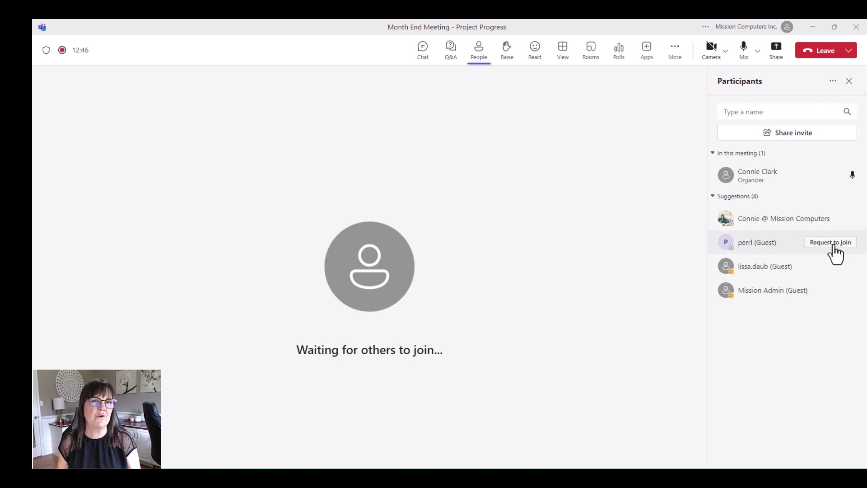